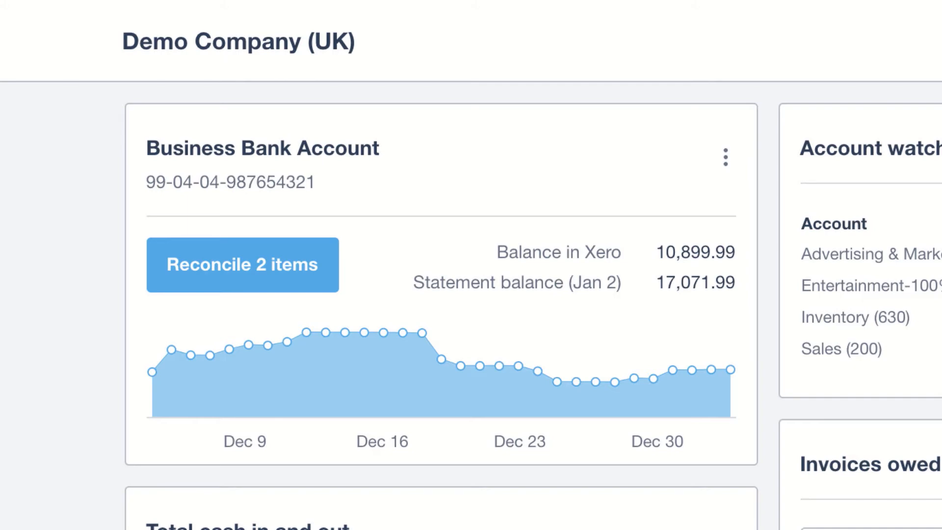
Examine December's total cash in and out and this month's Sales figure in the account watchlist on the dashboard
mouse_move(307, 333)
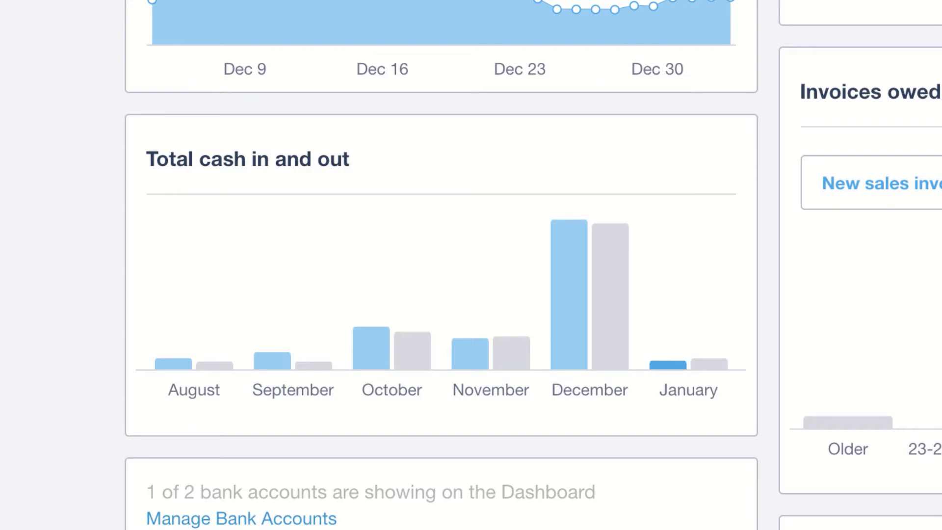
mouse_move(567, 318)
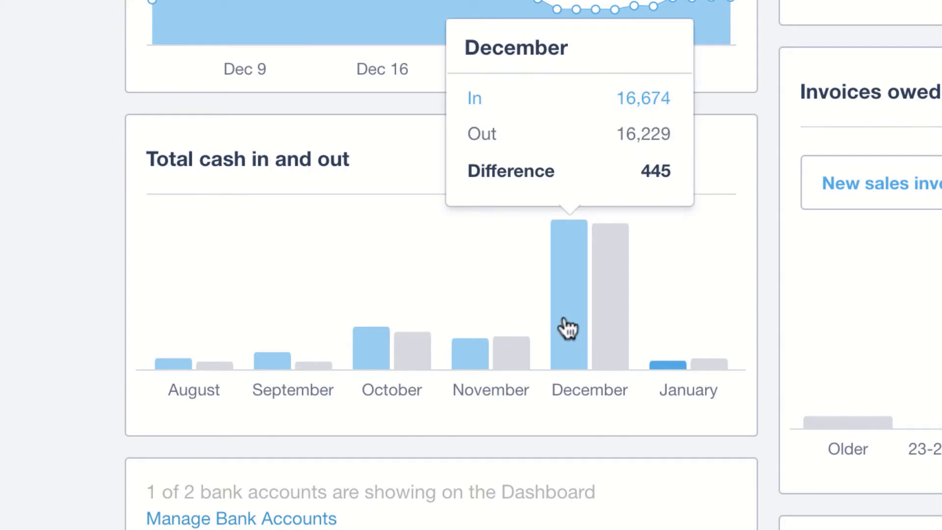
click(565, 325)
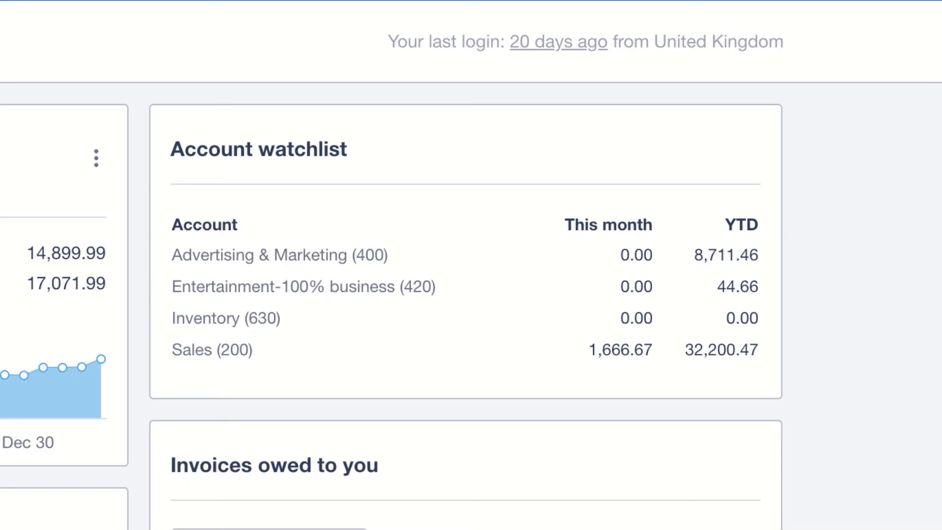
click(623, 355)
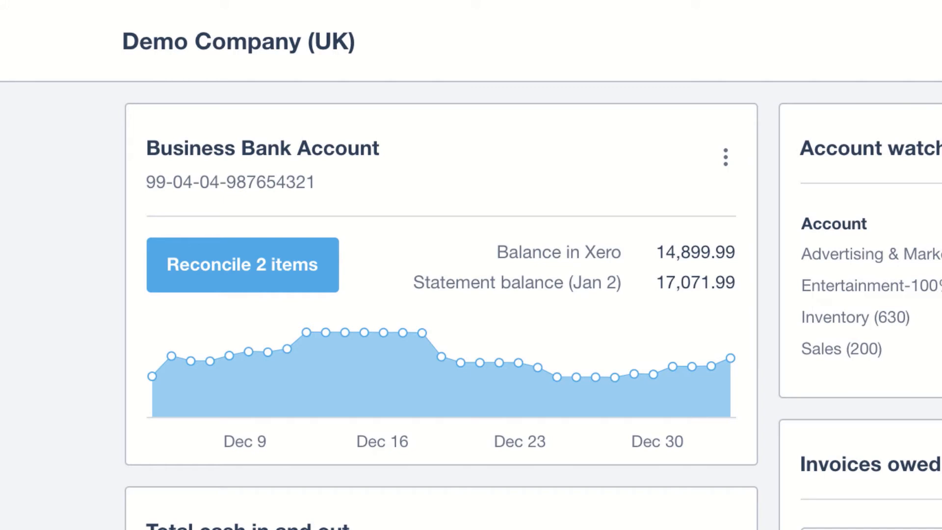
Reconcile the Ridgeway University receipt of 6,187.50 in the Business Bank Account with its suggested invoice match
click(225, 279)
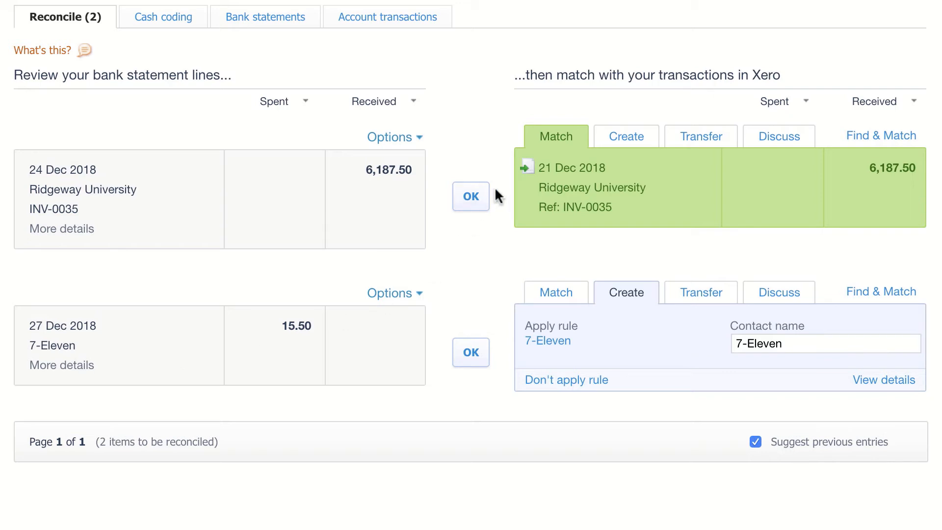
click(478, 200)
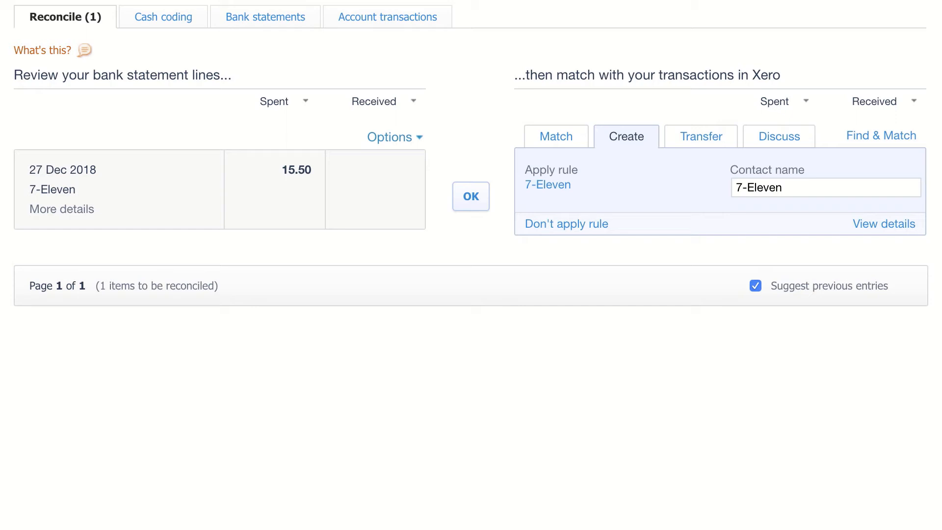
Review the 7-Eleven bank rule without changing it and reconcile the 15.50 7-Eleven statement line with that rule
click(548, 185)
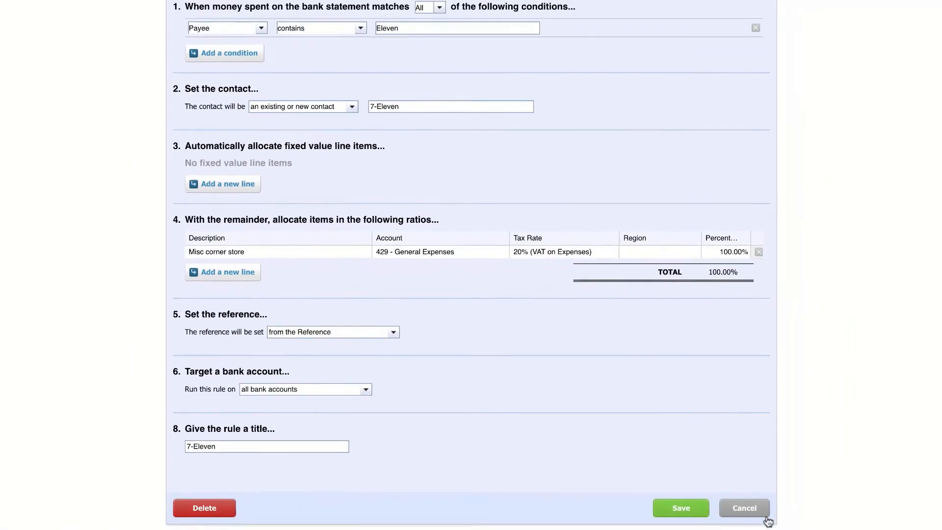
click(764, 515)
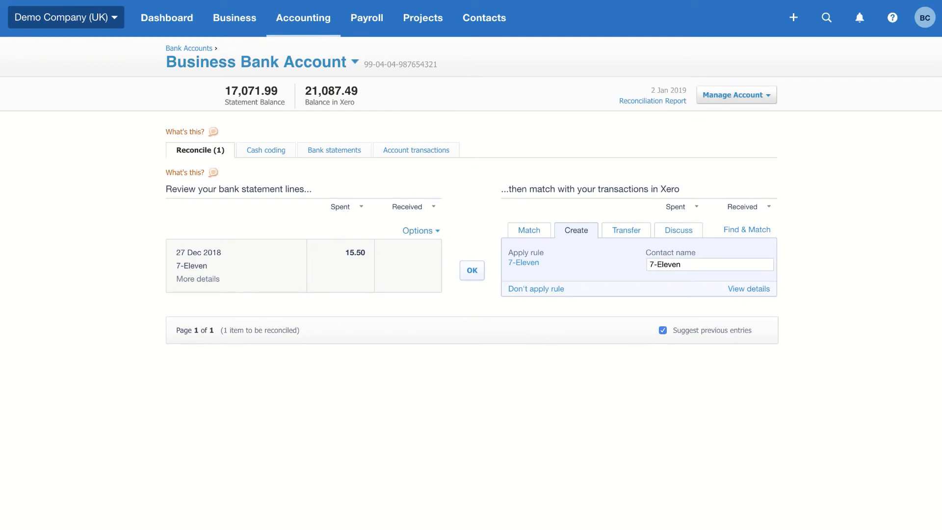
click(473, 275)
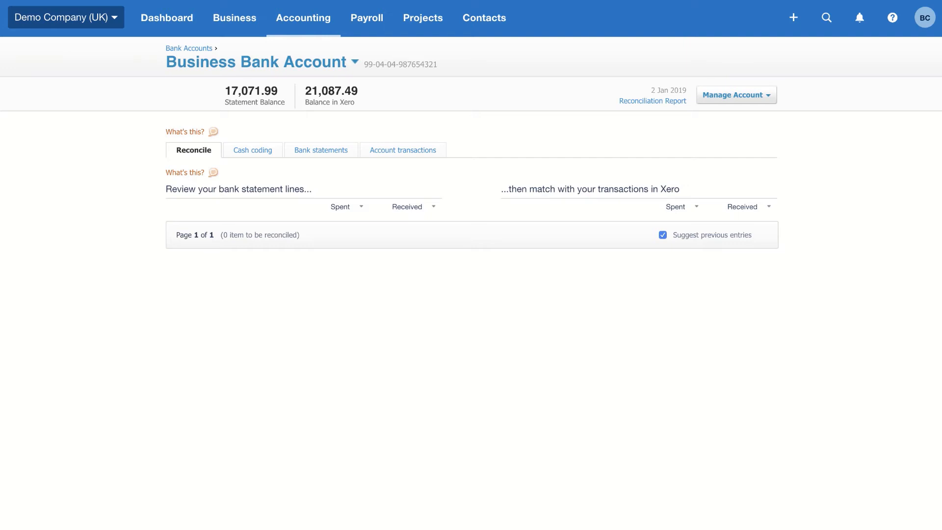
Open the accepted Bayside Club quote from the sales overview
click(229, 20)
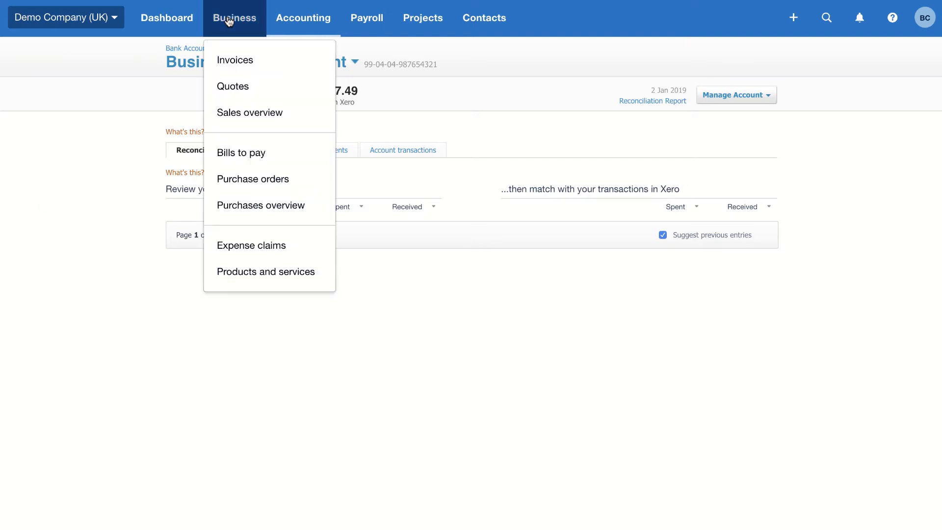
click(232, 114)
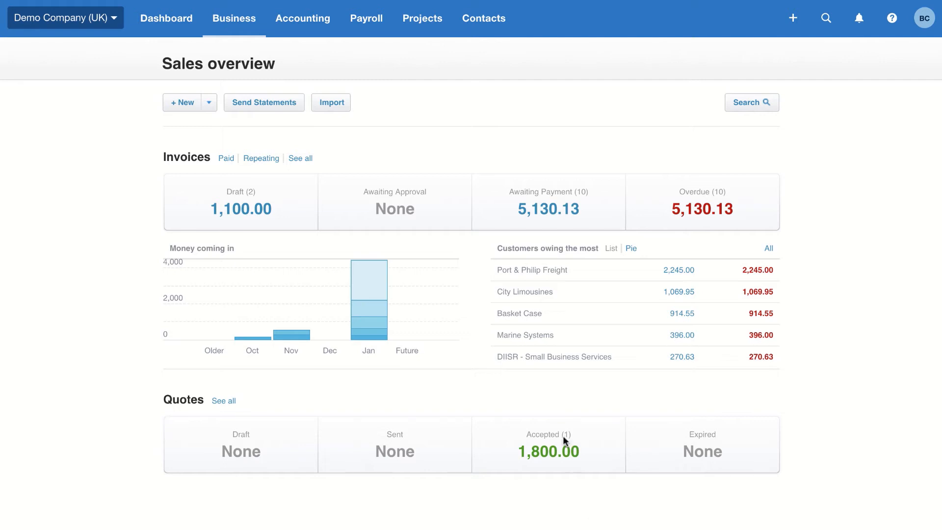
click(539, 460)
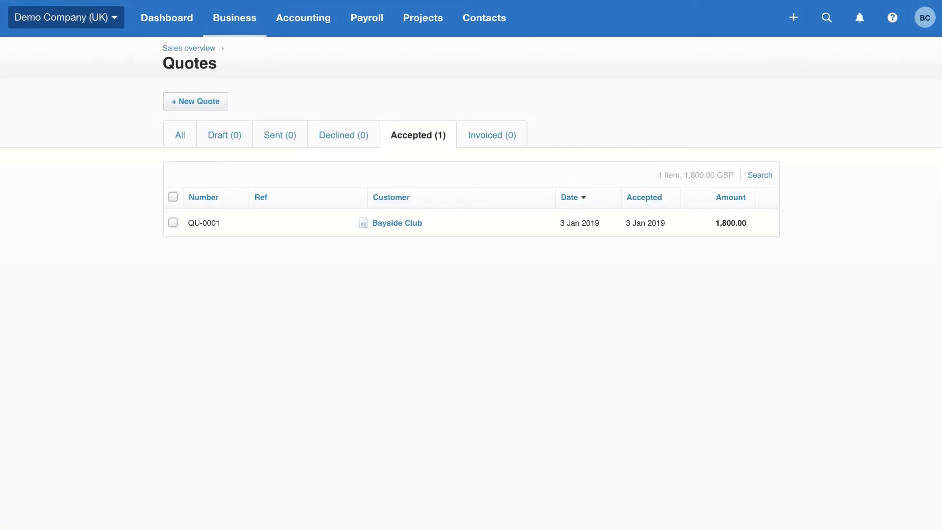
click(395, 224)
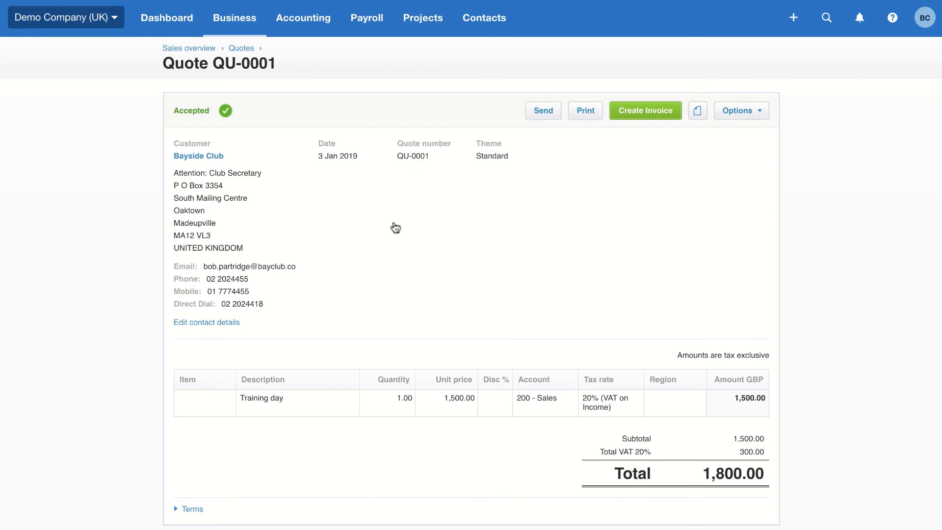
Create an invoice from the Bayside Club quote and mark the quote as invoiced
click(660, 116)
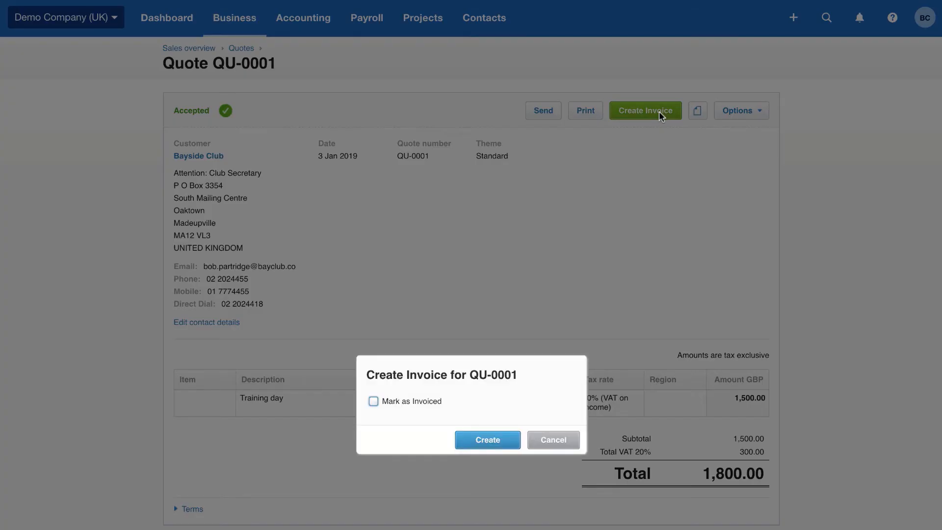
click(374, 400)
click(481, 438)
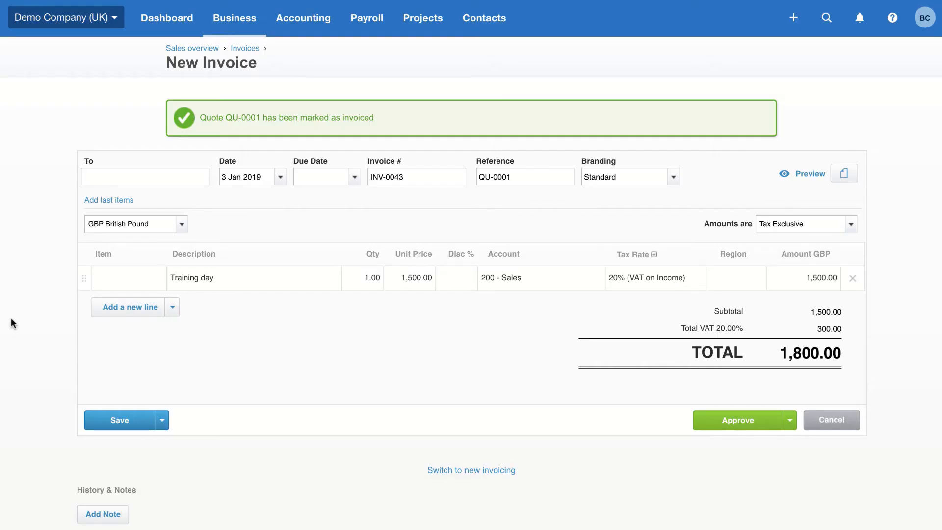
Set the new invoice's due date to one month ahead with the +1m shorthand and approve the invoice
click(307, 177)
text(+3)
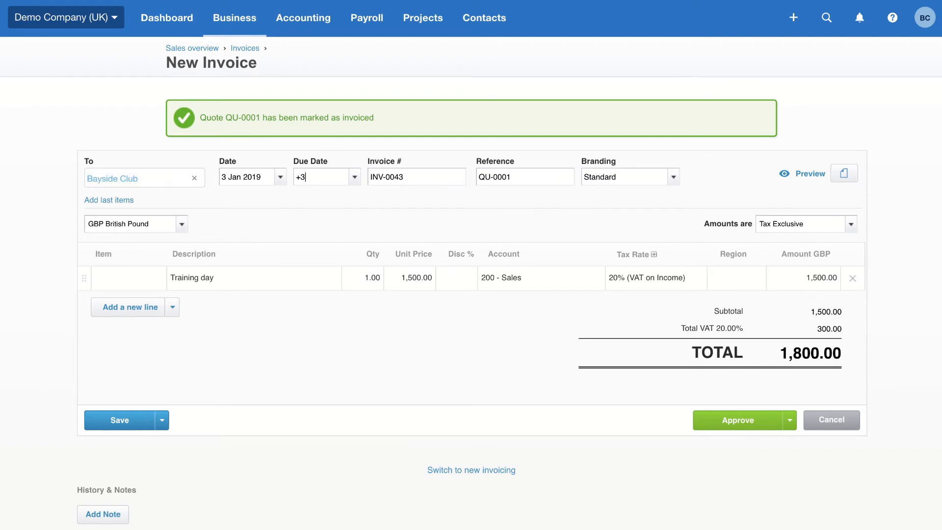
text(0)
key(BackSpace)
key(BackSpace)
text(14)
key(BackSpace)
key(BackSpace)
text(1m)
click(736, 421)
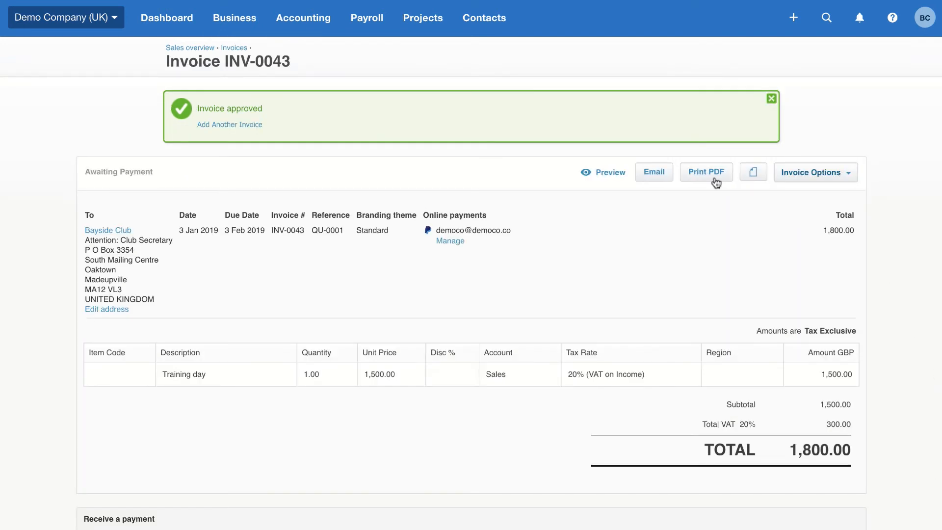
Email the approved Bayside Club invoice to the recipient, marking it as sent
click(654, 173)
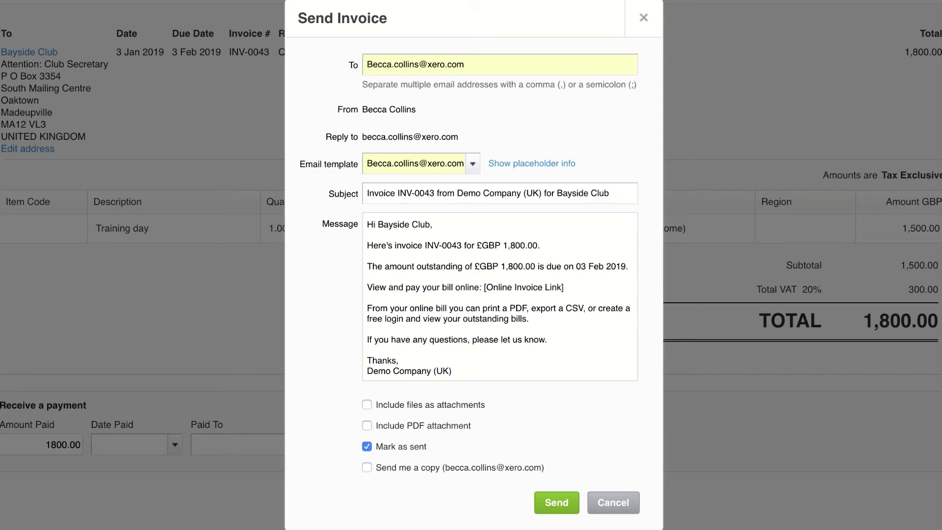
click(562, 501)
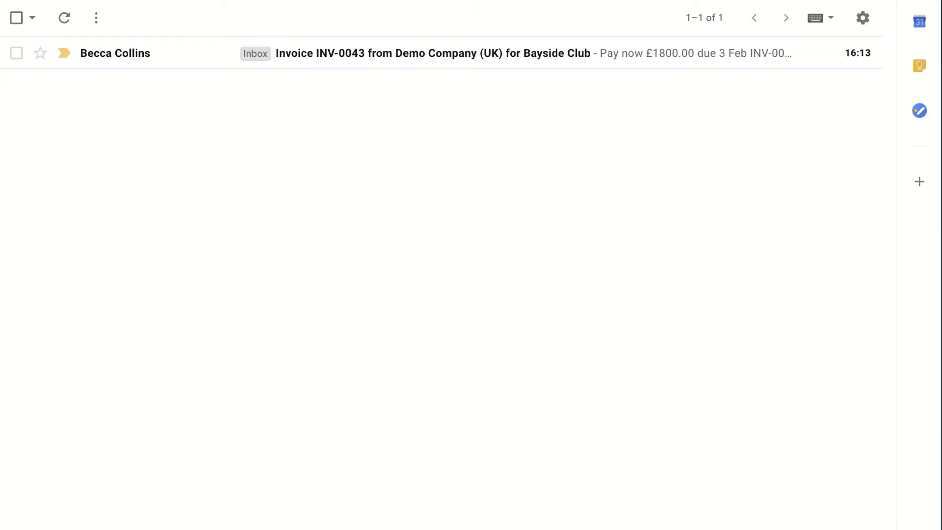
Open the received invoice email in the mail inbox, follow its online bill link and choose to pay the bill
click(410, 63)
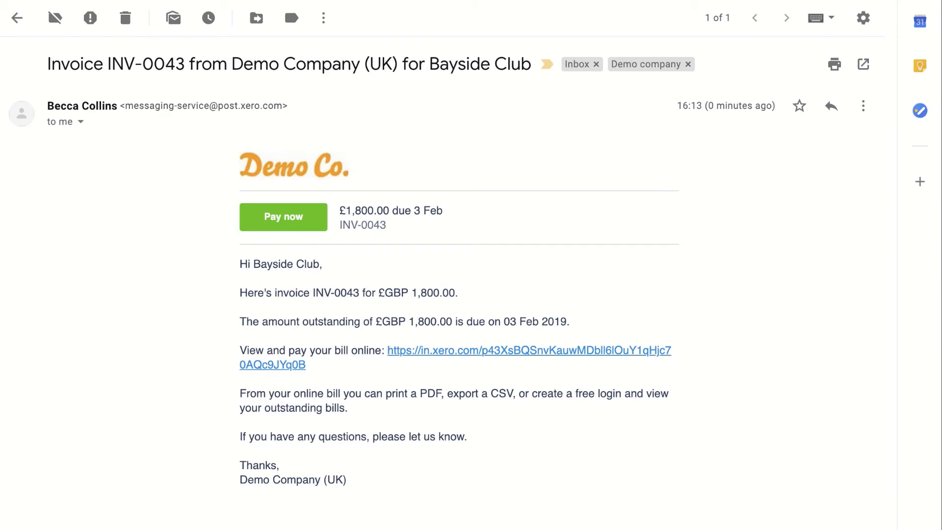
click(475, 358)
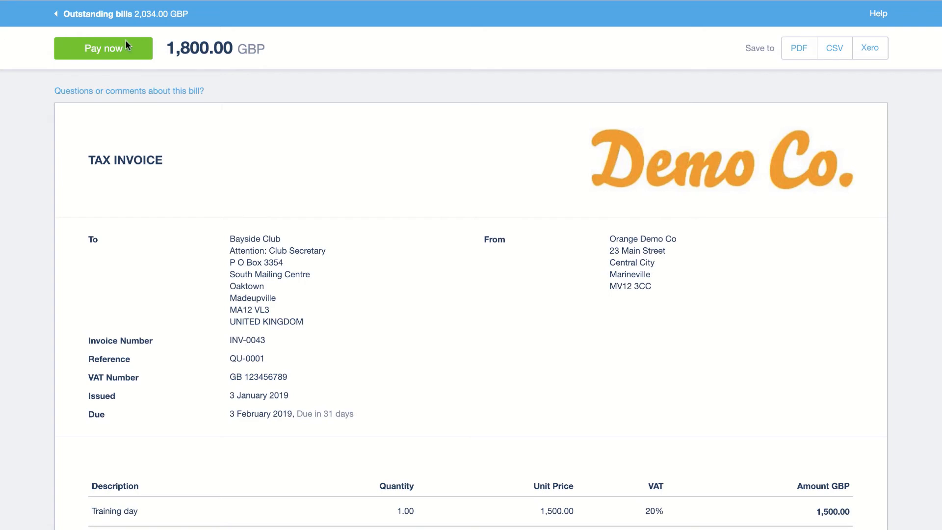
click(123, 54)
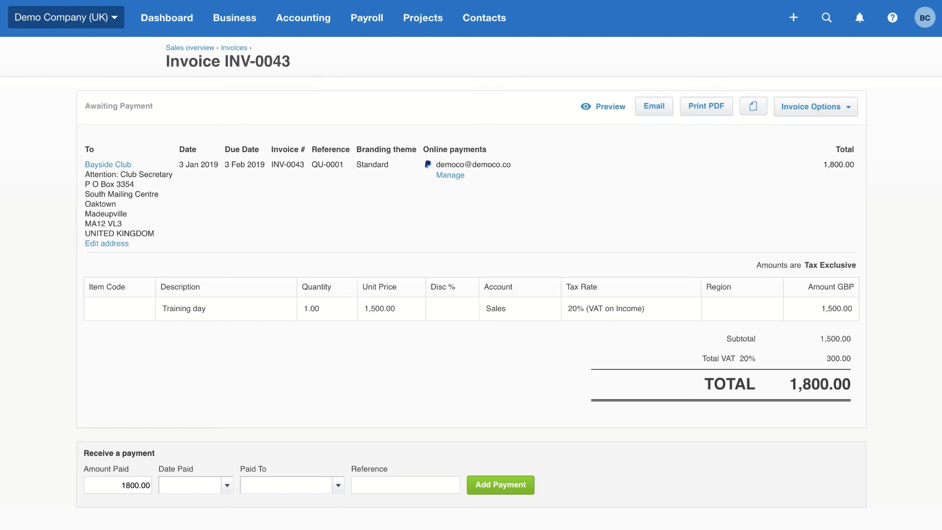
Return to Xero and open the list of all contacts
click(488, 22)
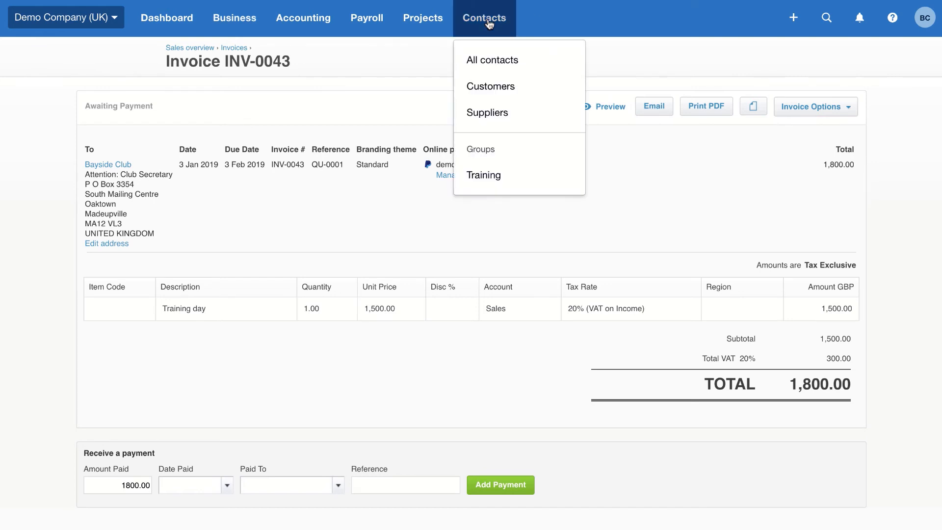
click(485, 66)
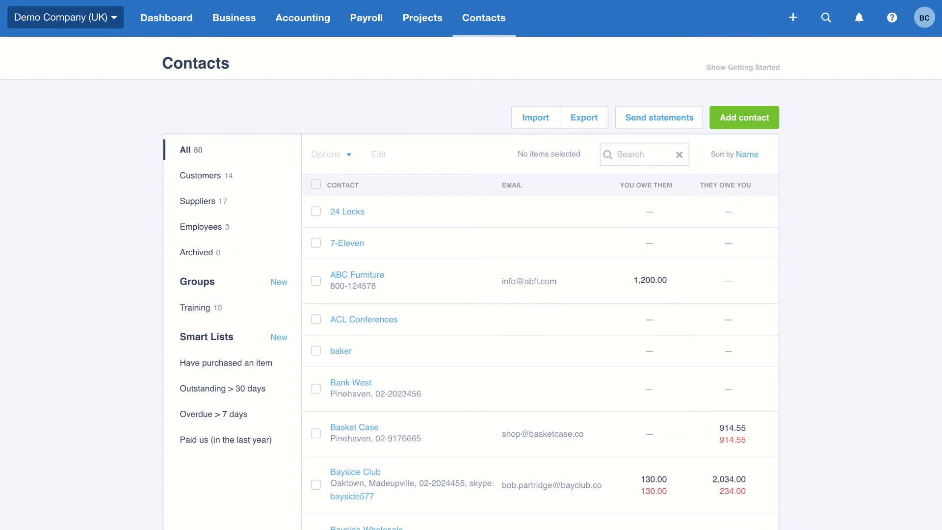
Open the new version of the Profit and Loss report from the accounting reports
click(296, 29)
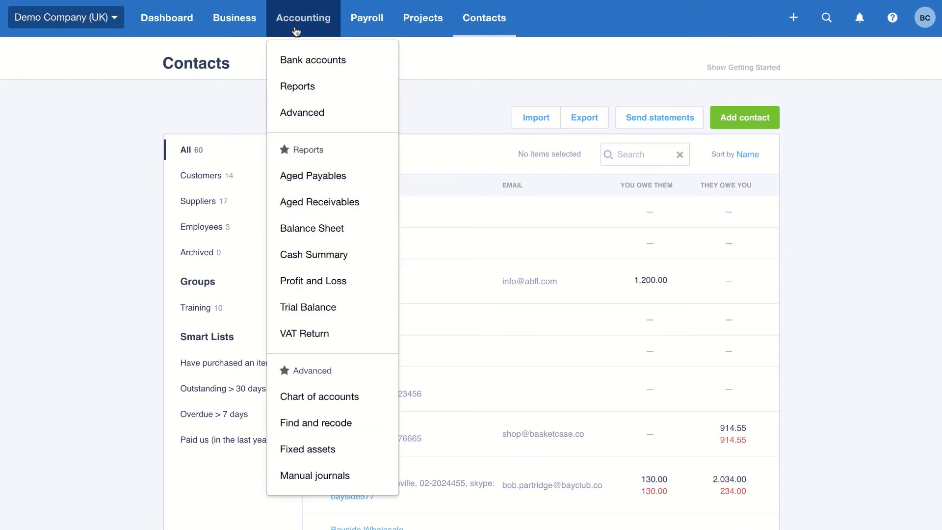
click(310, 95)
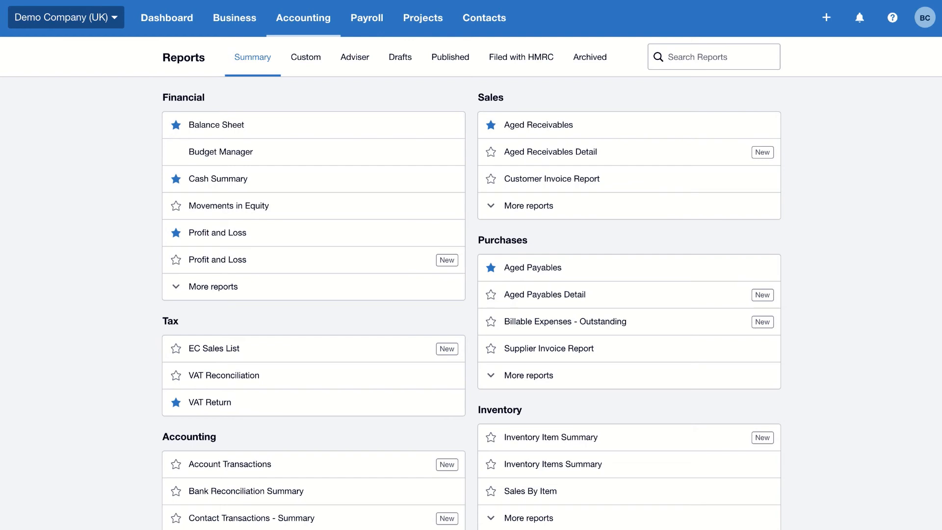
click(298, 270)
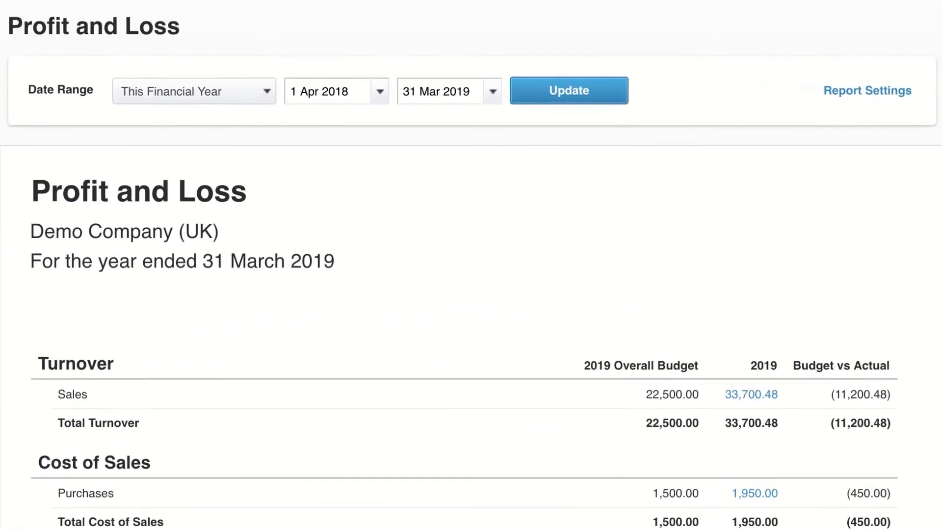
Set the Profit and Loss date range to Custom in the report settings and review the Region filter options
click(886, 95)
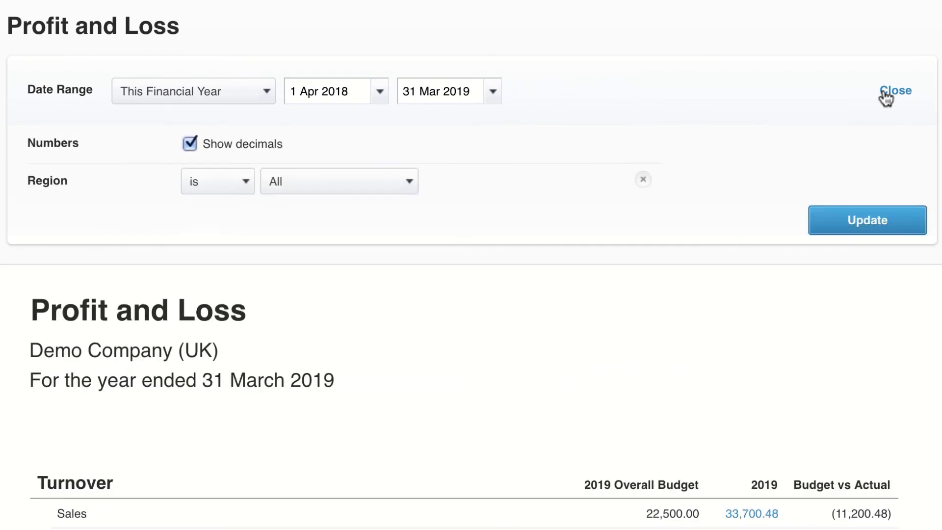
click(266, 92)
scroll(249, 330, down, 2)
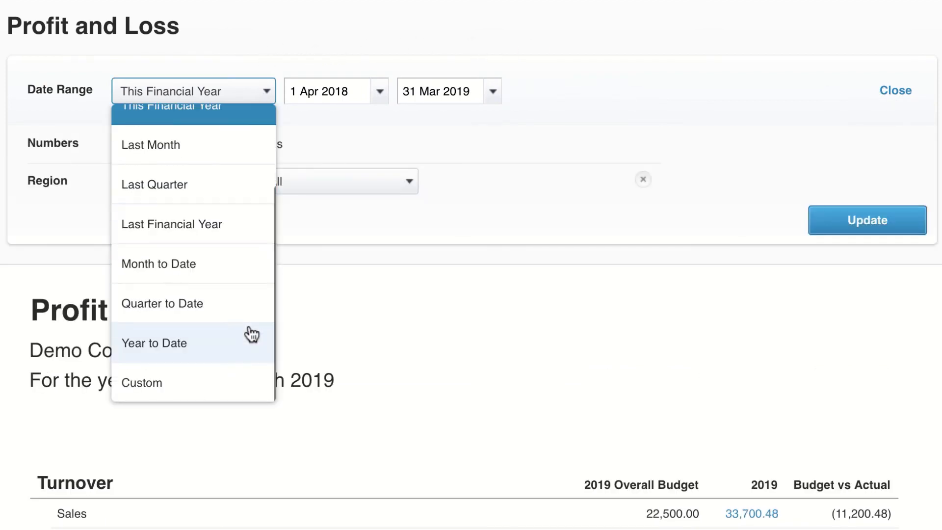
click(229, 382)
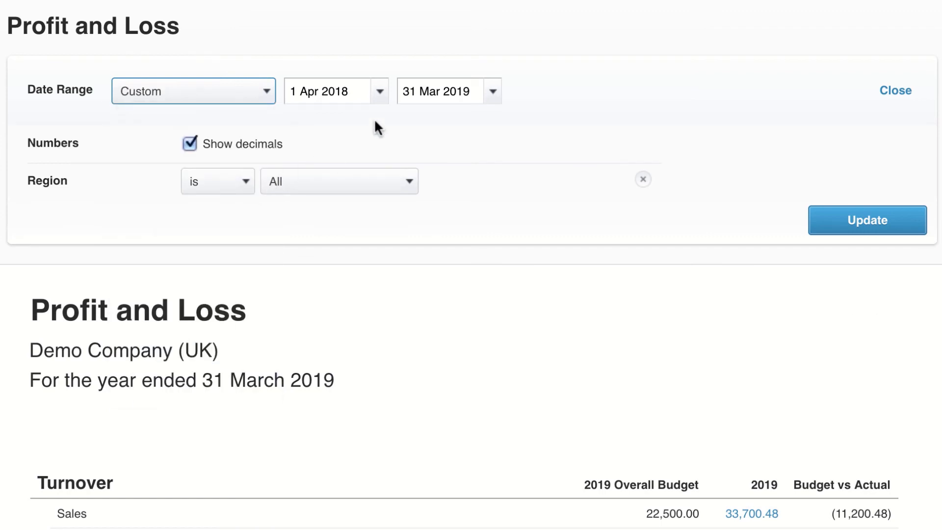
click(409, 182)
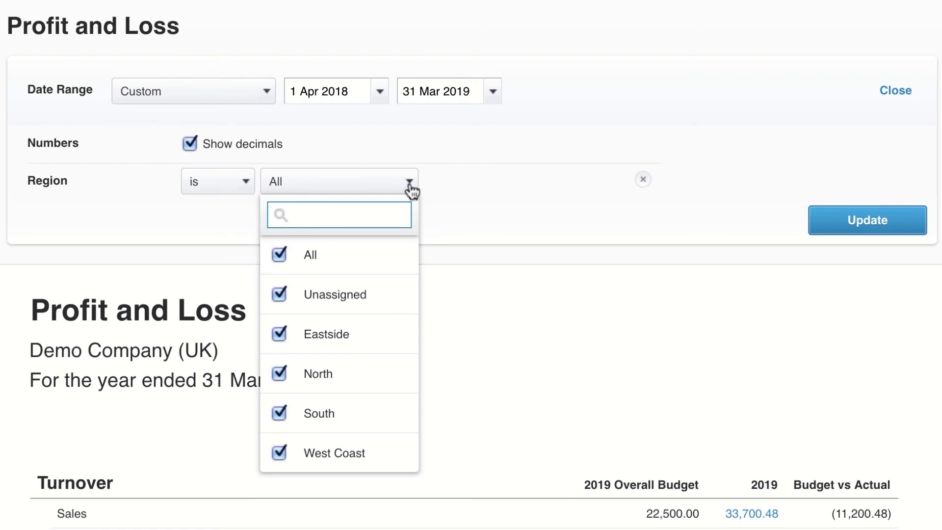
click(409, 183)
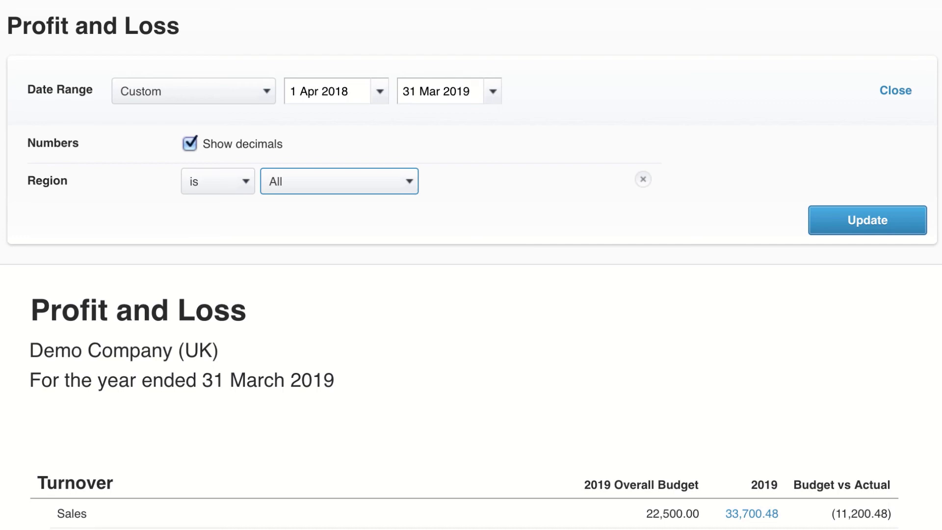
Save the Profit and Loss report as a custom report
scroll(471, 265, down, 15)
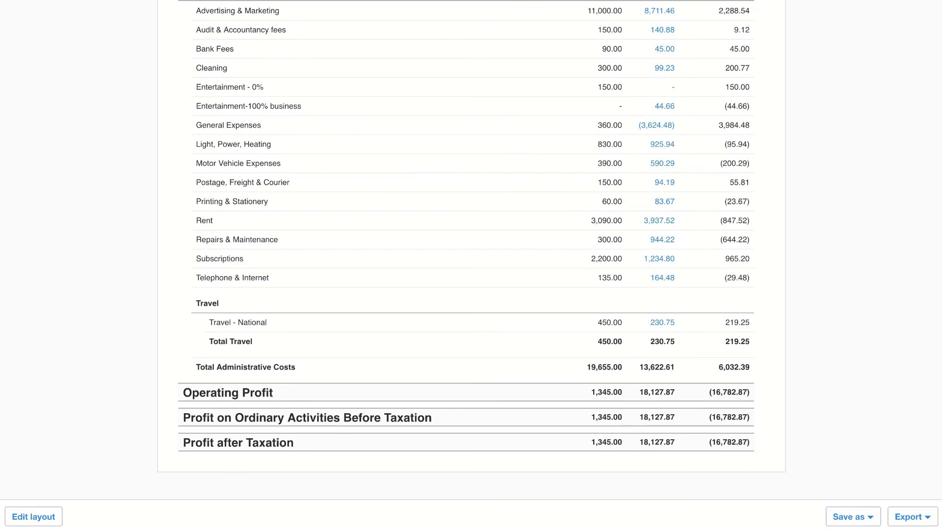
click(869, 518)
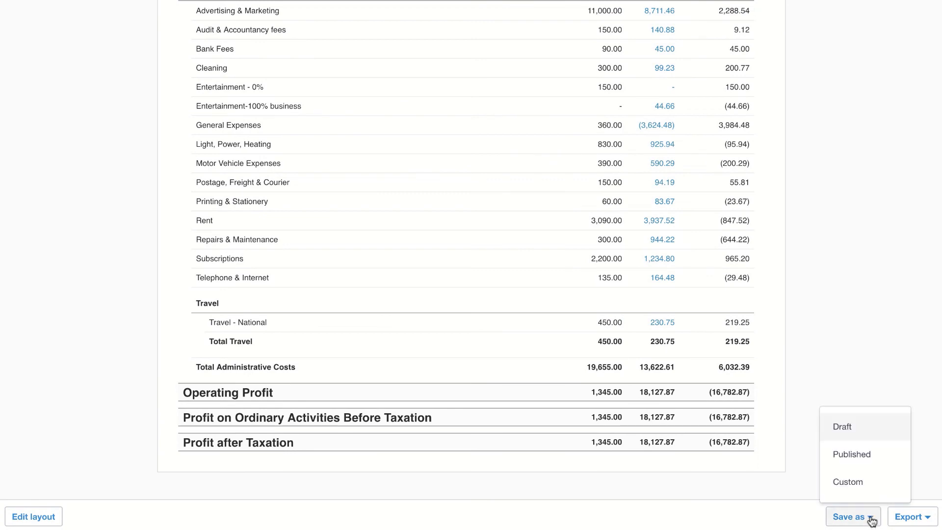
click(876, 484)
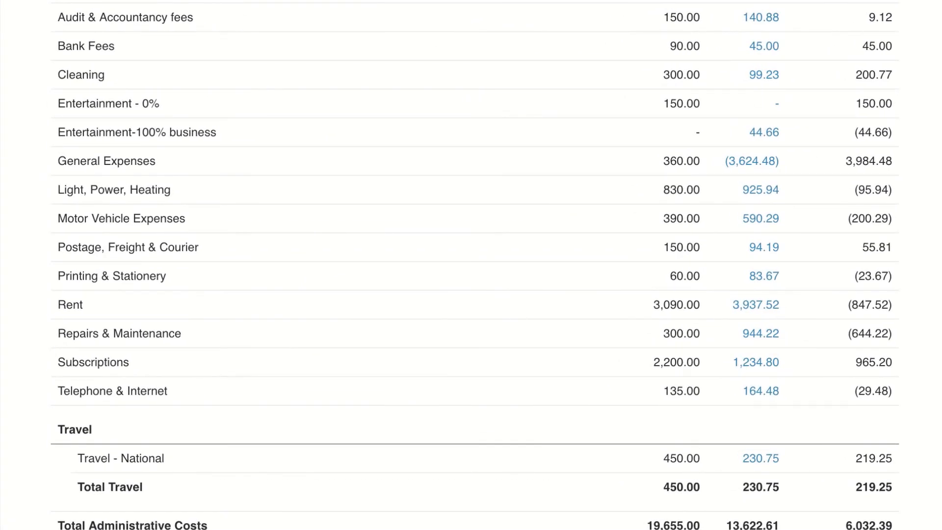
Drill down from the Repairs & Maintenance actual amount to the Central Copiers photocopier repair bill and view its related files
click(767, 339)
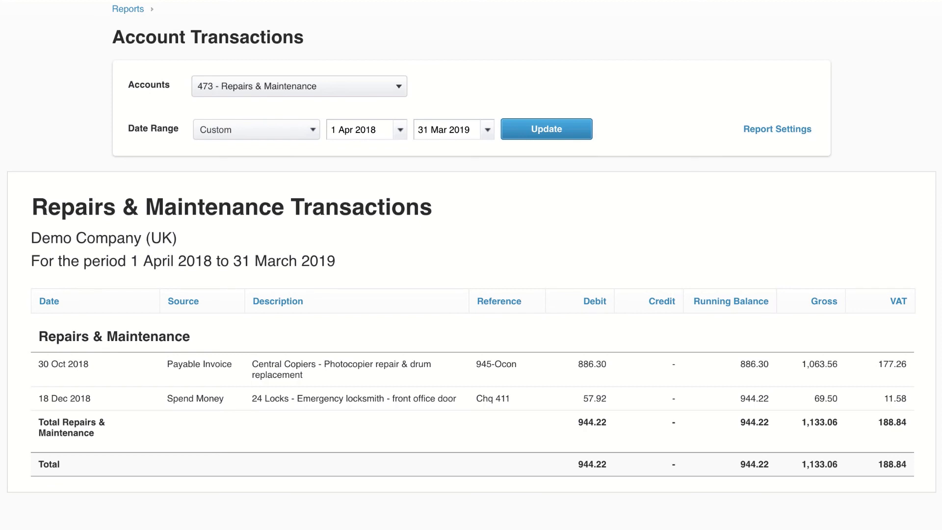
click(356, 371)
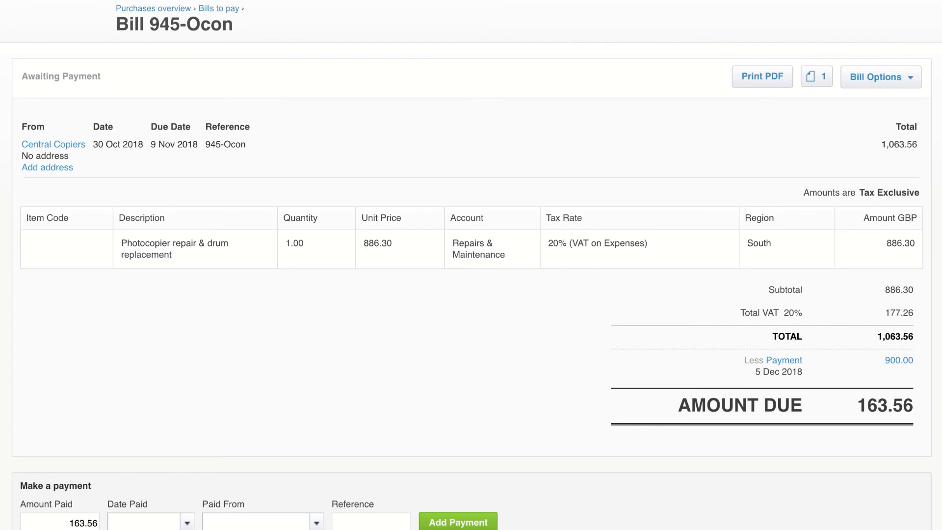
click(812, 82)
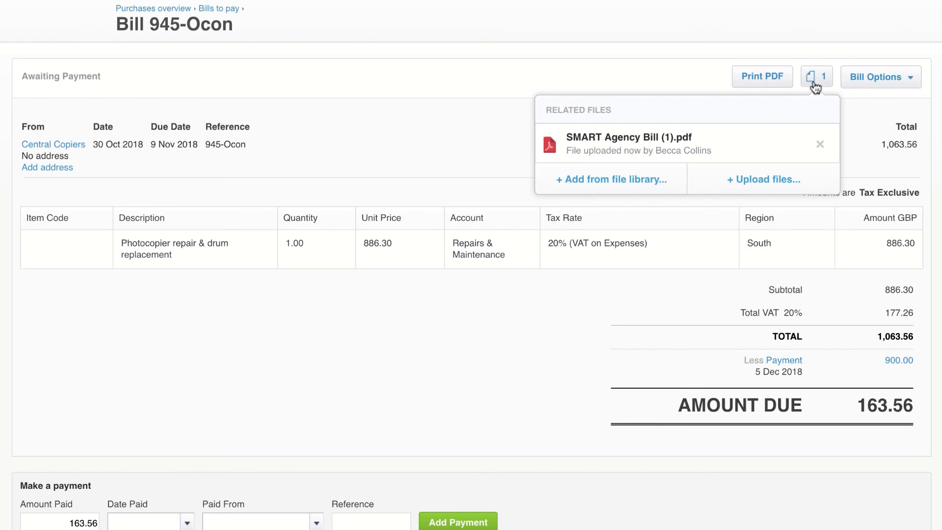
click(829, 80)
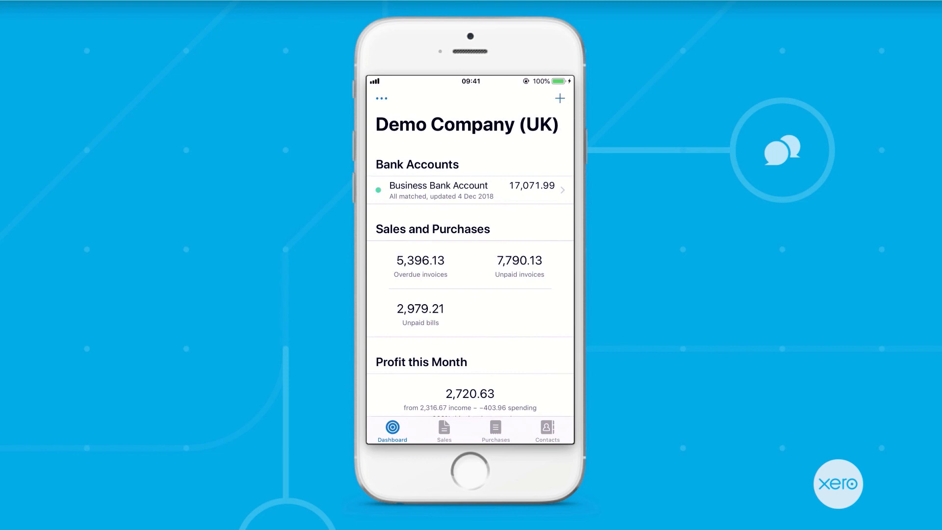
In the Xero mobile app, view the overdue sales invoices and open a new receipt form from the purchases overview
click(444, 431)
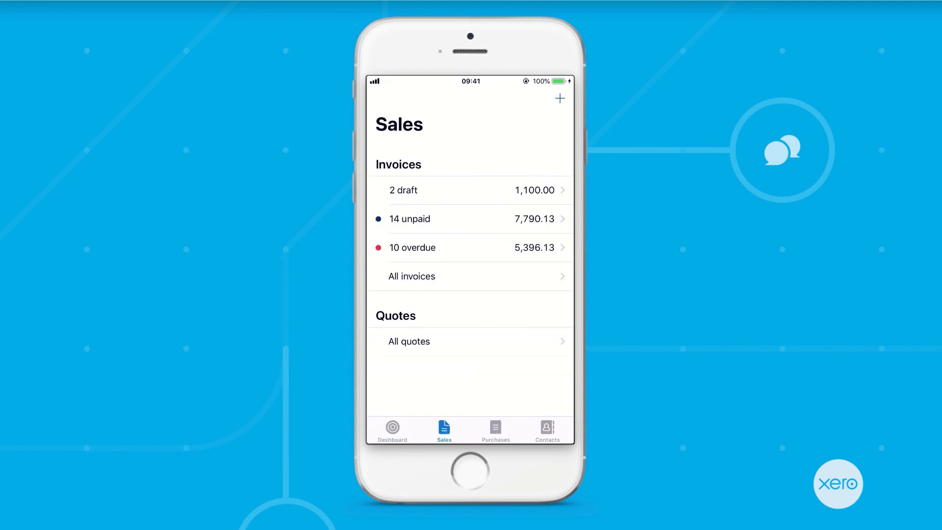
click(412, 248)
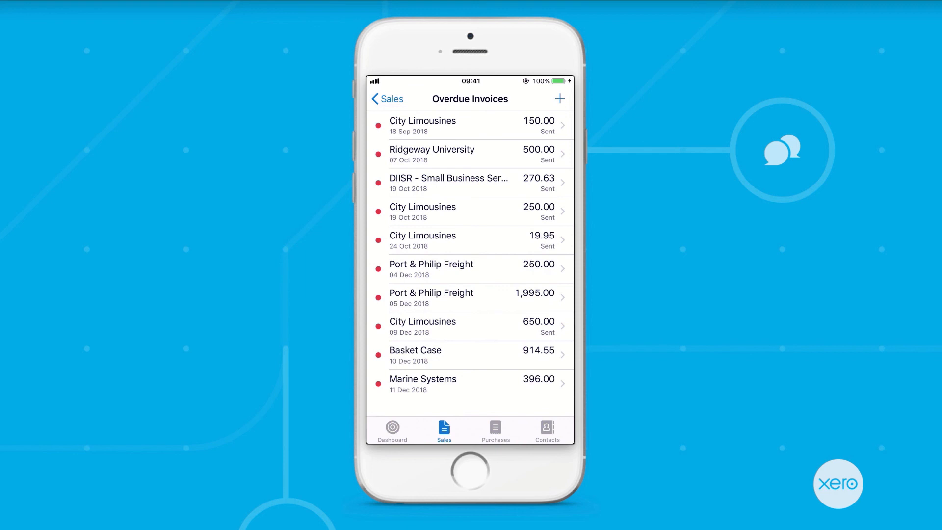
click(496, 431)
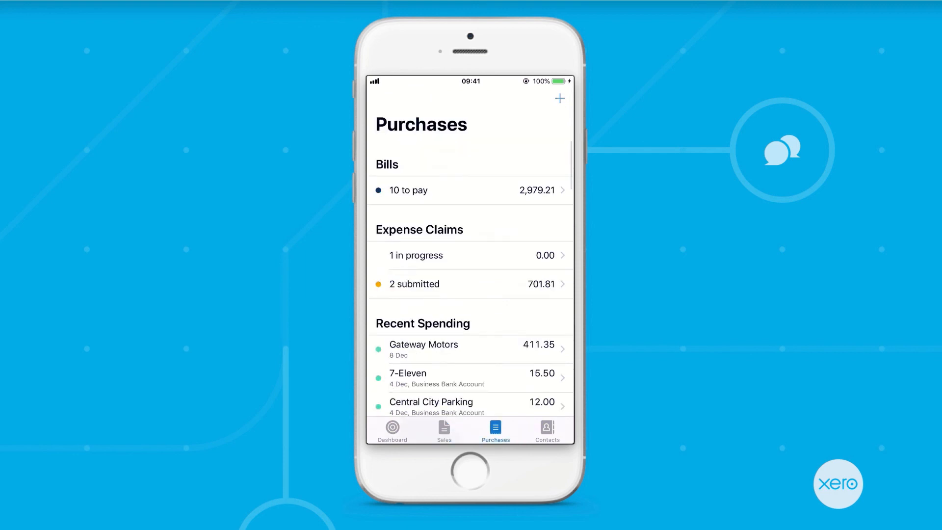
click(559, 98)
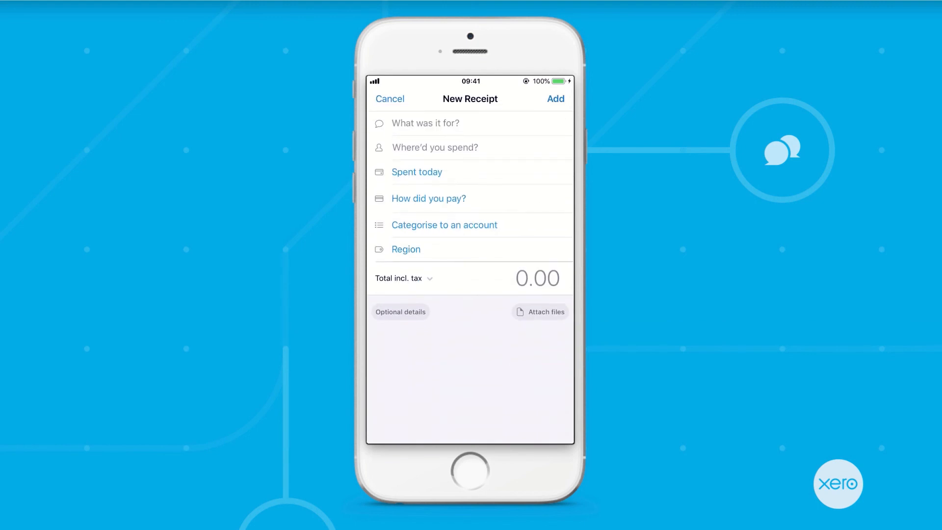